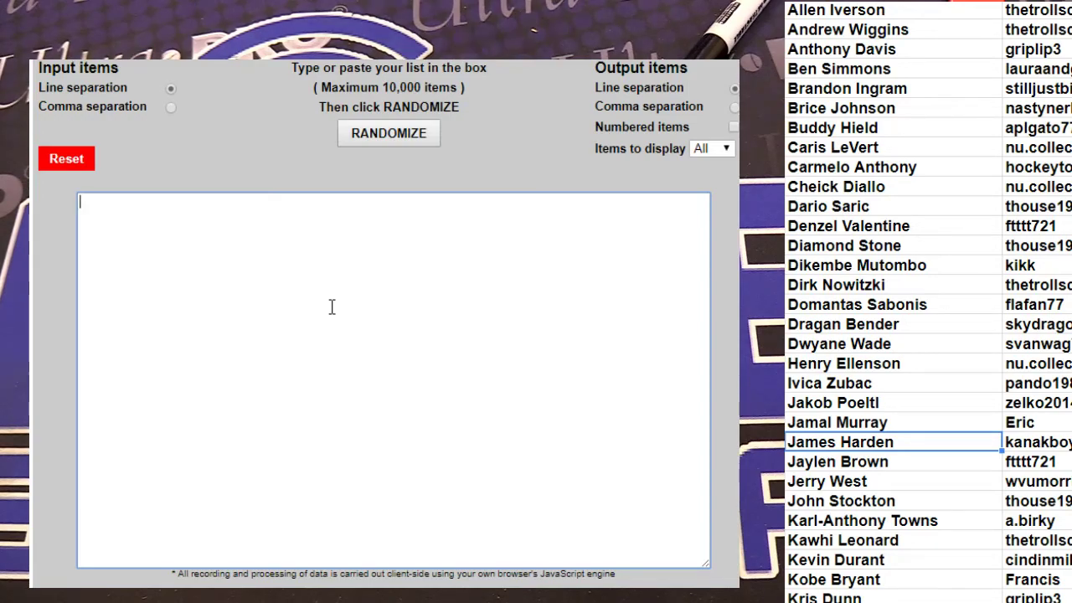
Step: Review the player assignment list down to its last entry, Tyler Ulis
left_click(874, 560)
scroll(829, 561, "down", 7)
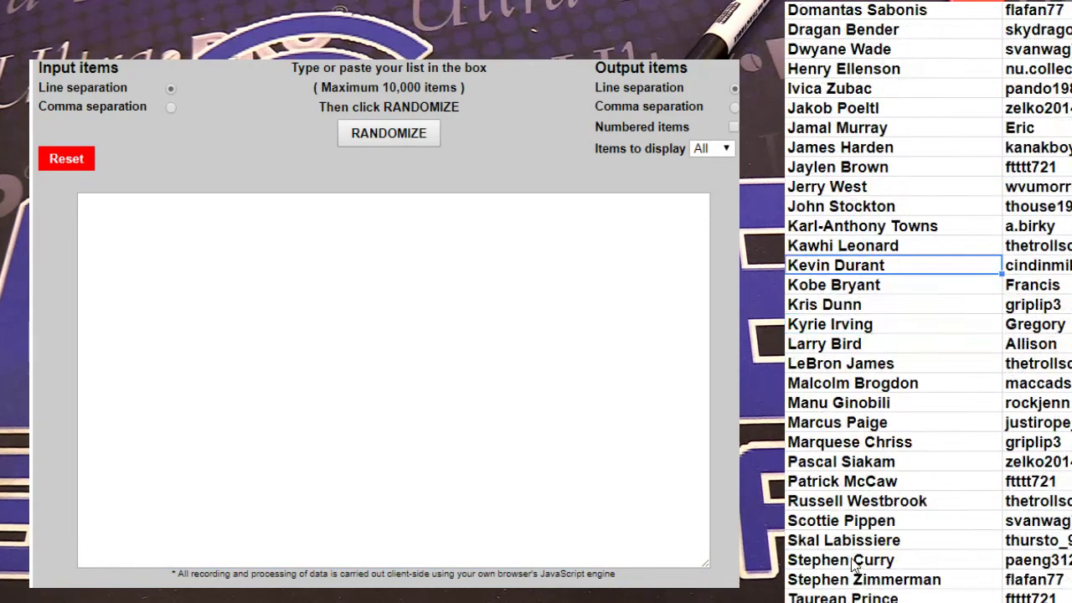
scroll(829, 561, "down", 2)
left_click(827, 502)
scroll(827, 503, "up", 2)
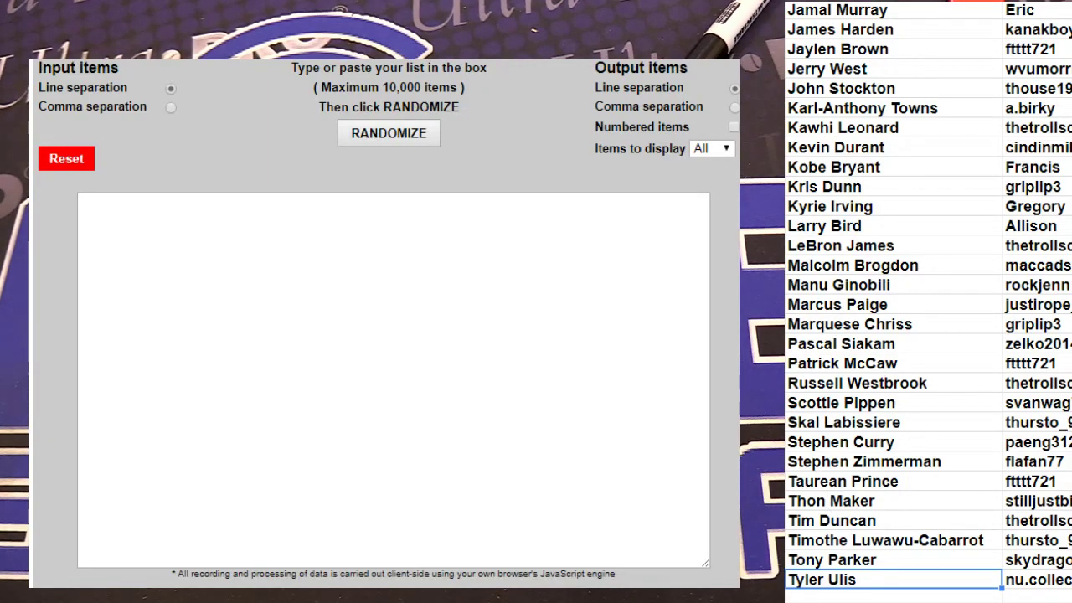
scroll(922, 301, "down", 6)
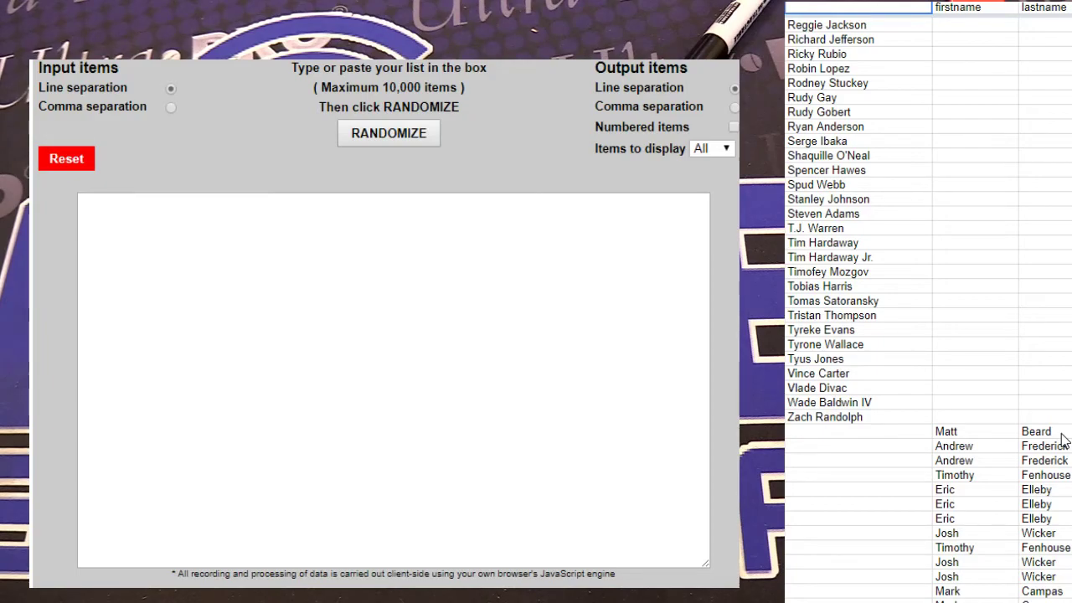
Step: Copy the block of participants' first and last names below the player list and paste it beside the players, starting at A.J. Hammons
scroll(1060, 443, "down", 10)
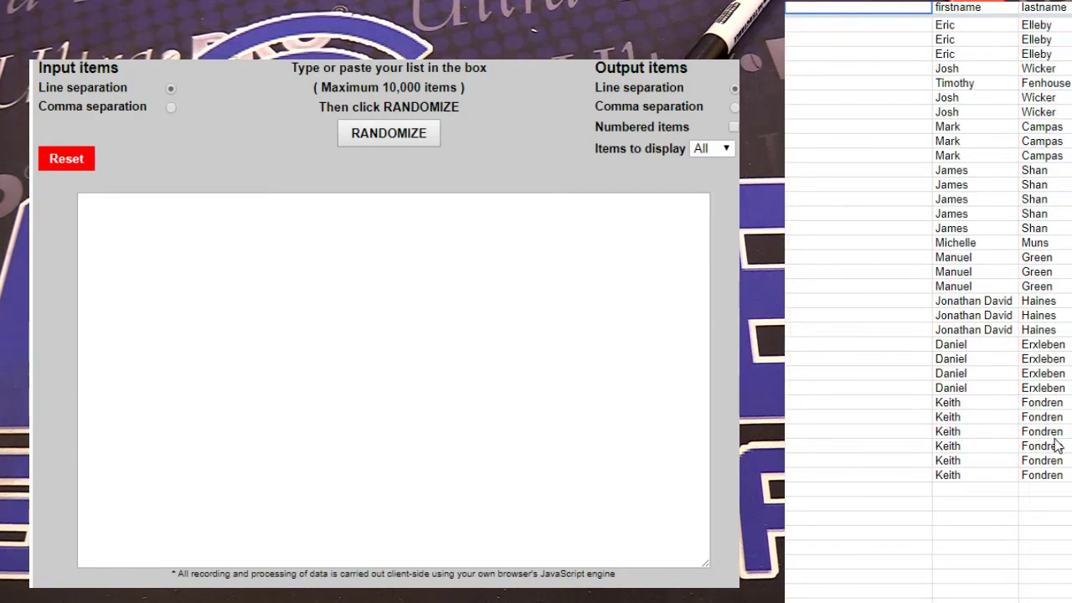
left_click_drag(1054, 478, 1008, 226)
key("ctrl+c")
scroll(996, 227, "up", 20)
left_click(978, 31)
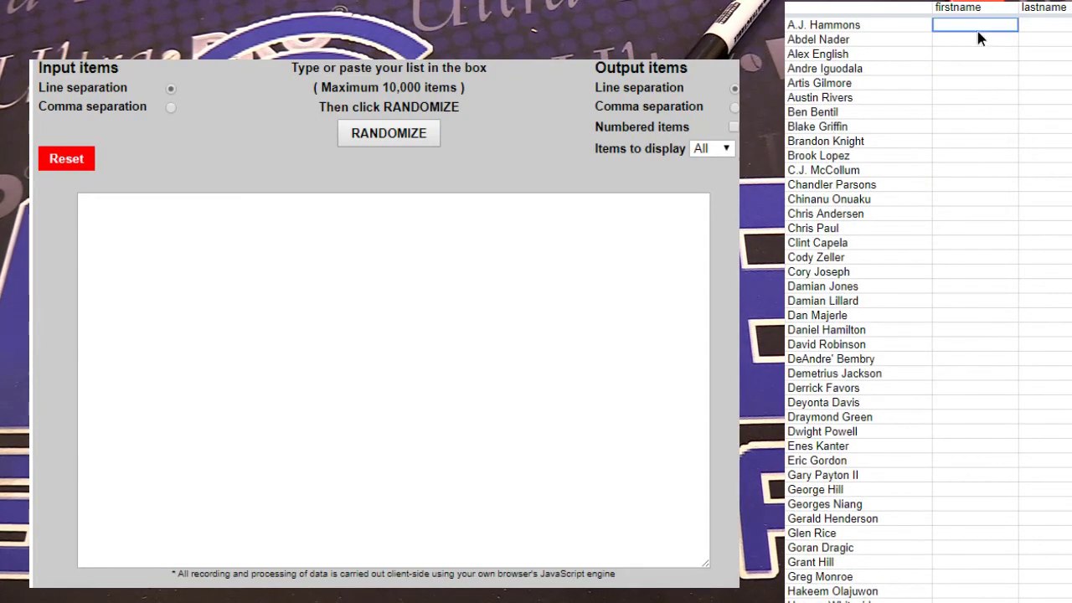
key("ctrl+v")
Step: Paste the same block of participant names repeatedly down the name columns until every player through Zach Randolph has one
scroll(1005, 356, "down", 3)
scroll(1003, 350, "down", 3)
left_click(978, 233)
key("ctrl+v")
scroll(985, 328, "down", 7)
left_click(986, 433)
key("ctrl+v")
scroll(984, 440, "down", 15)
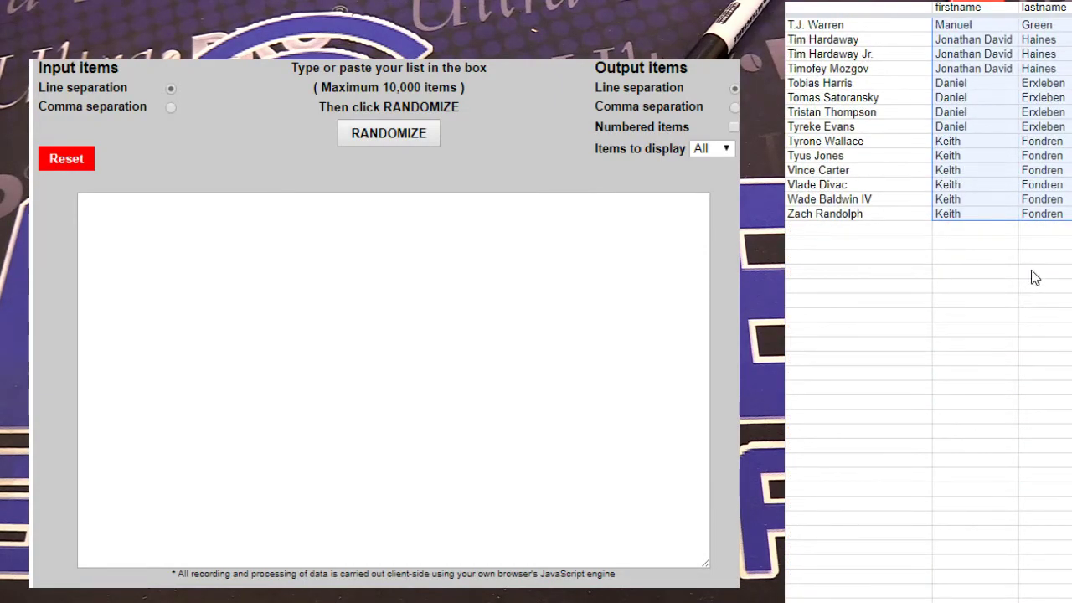
Step: Copy the filled first and last name columns into the random list generator's input box
scroll(1046, 227, "up", 20)
key("ctrl+c")
left_click(514, 313)
key("ctrl+v")
scroll(502, 302, "up", 15)
scroll(383, 136, "down", 2)
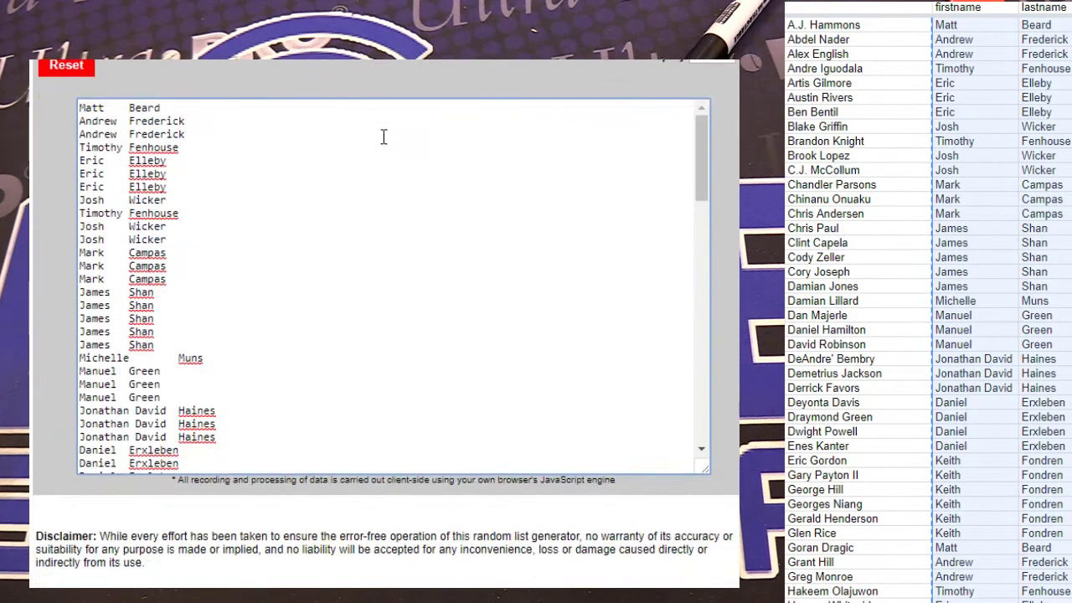
Step: Randomize the pasted list of participant names several times
scroll(436, 216, "up", 2)
left_click(400, 138)
scroll(399, 140, "down", 1)
scroll(400, 134, "down", 2)
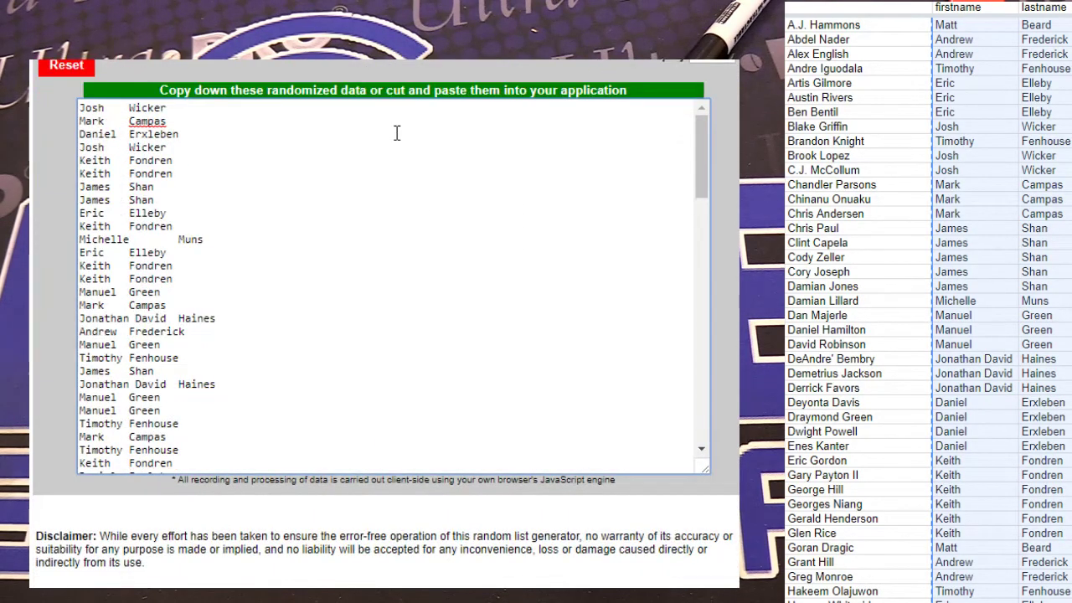
scroll(400, 134, "up", 2)
left_click(400, 136)
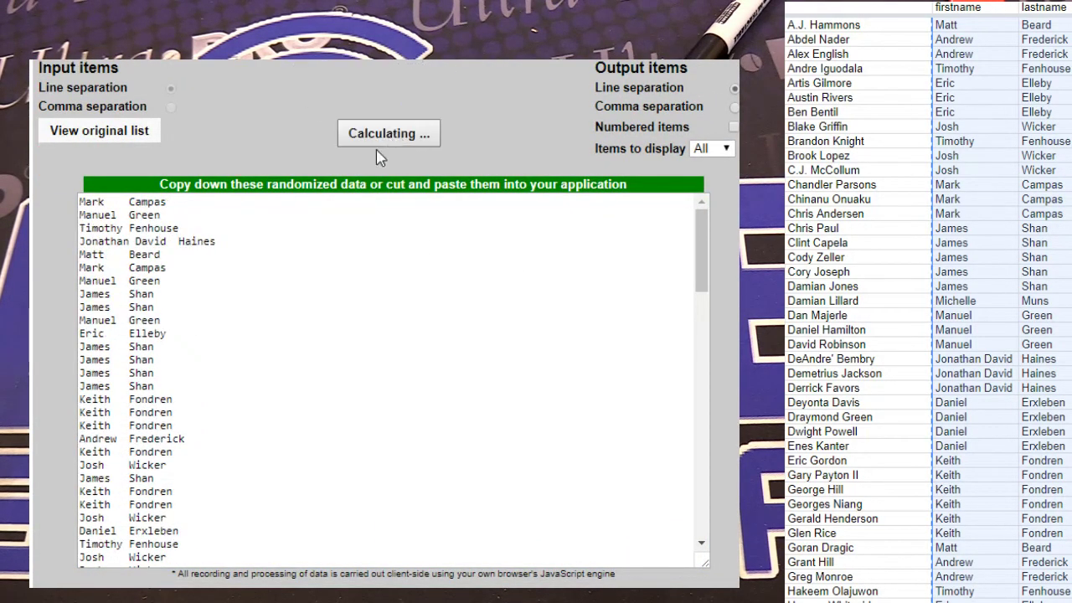
scroll(241, 332, "down", 5)
scroll(242, 331, "down", 10)
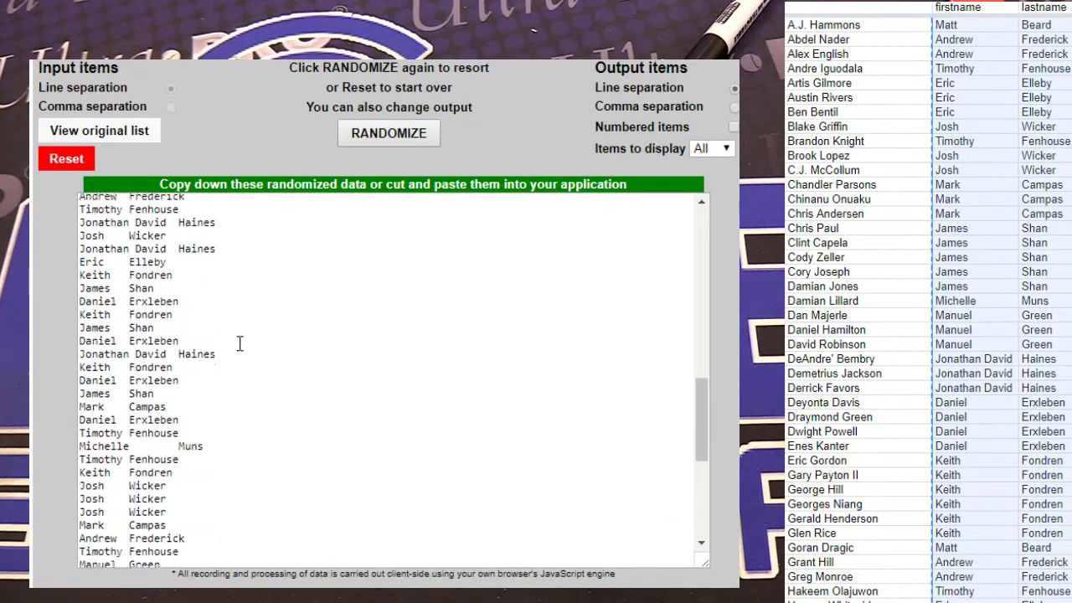
Step: Copy the entire randomized list and paste it over the spreadsheet's first and last name columns, starting at the A.J. Hammons row
left_click(231, 504)
scroll(230, 503, "up", 15)
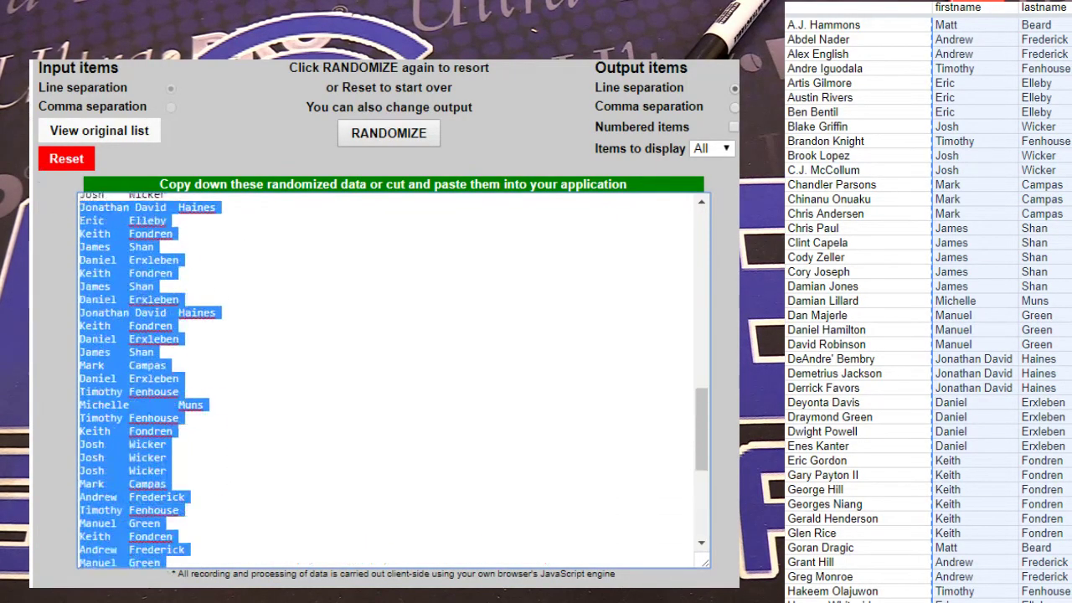
left_click(955, 25)
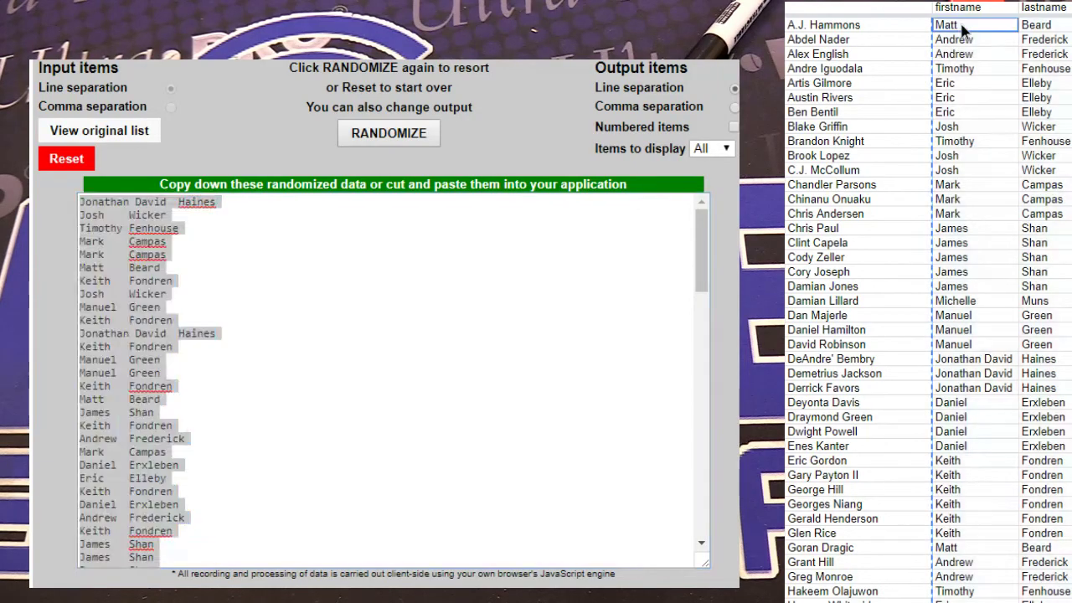
key("ctrl+v")
Step: Make the text of the whole sheet bold and larger
key("ctrl+a")
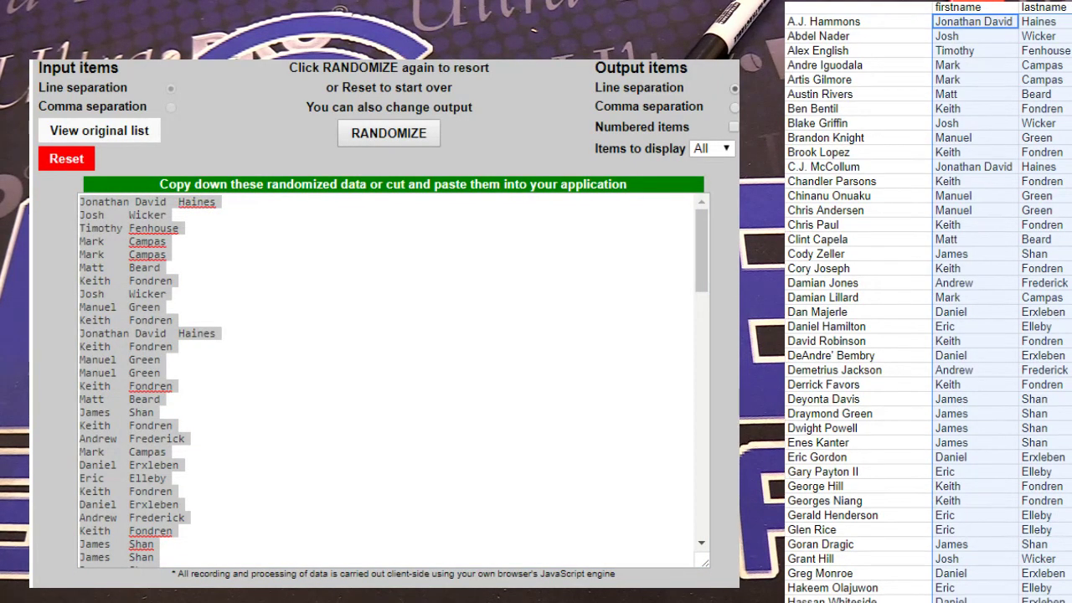
key("ctrl+shift+period")
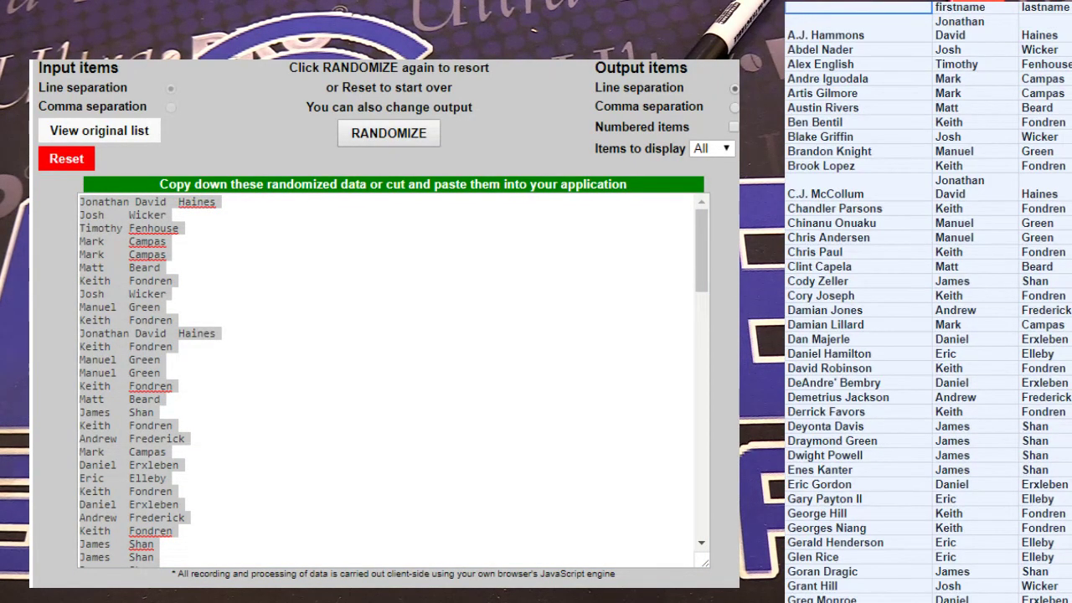
key("ctrl+shift+period")
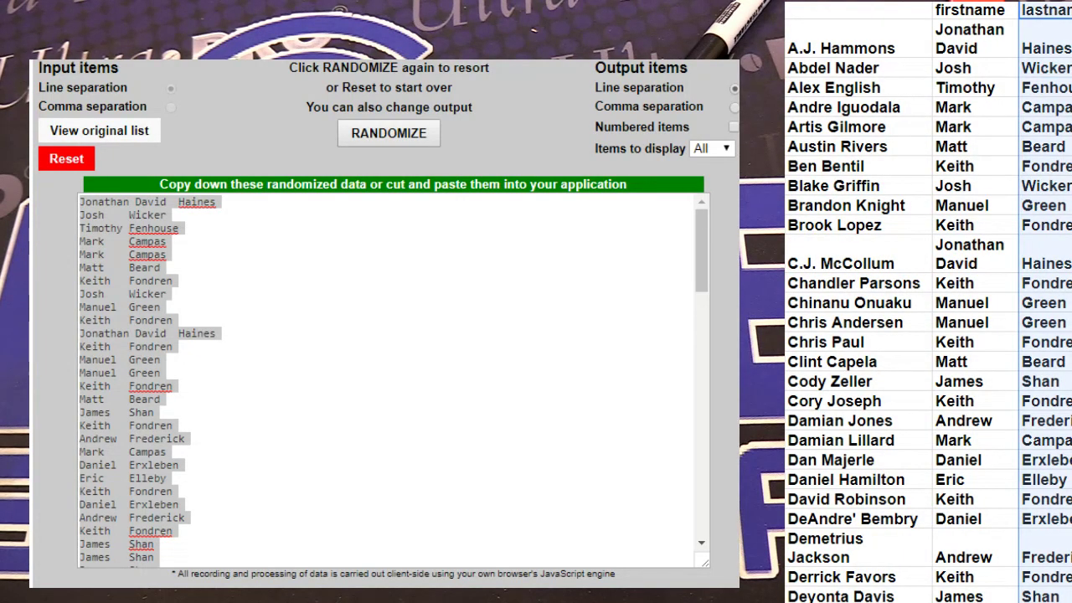
Step: Sort the sheet by the lastname column in descending order, Z to A
key("alt+a")
key("s")
key("d")
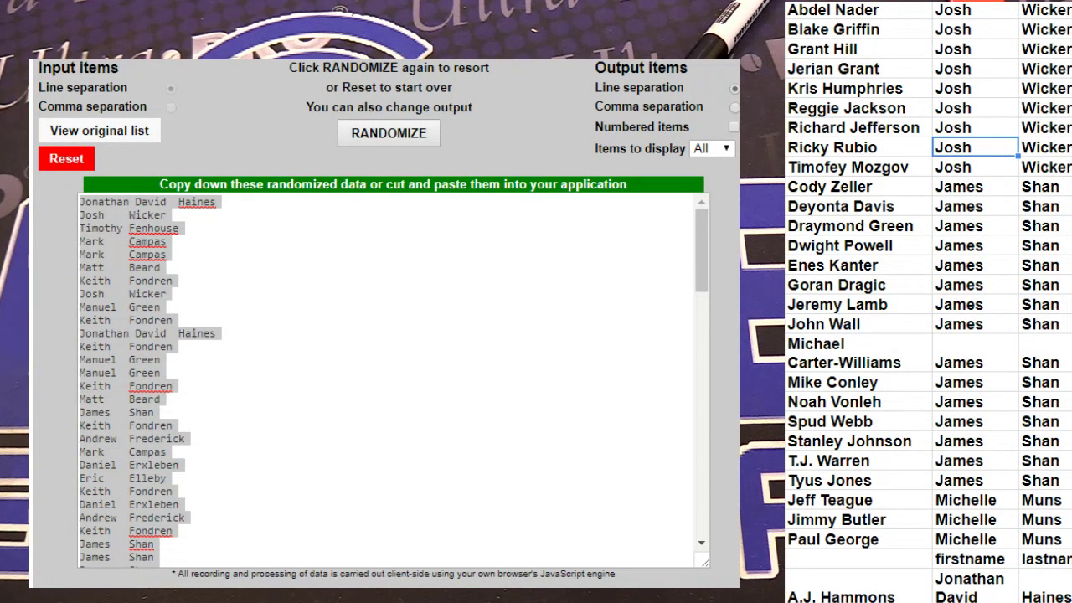
Step: Copy the entire sorted list into a blank sheet and widen its player column to fit the names
key("ctrl+a")
key("ctrl+z")
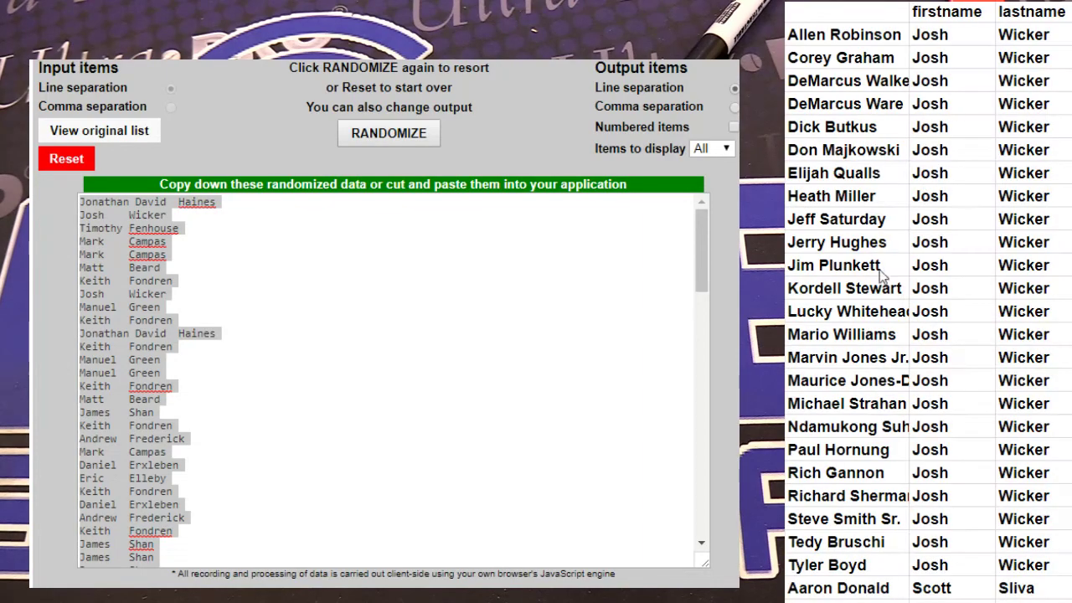
key("ctrl+z")
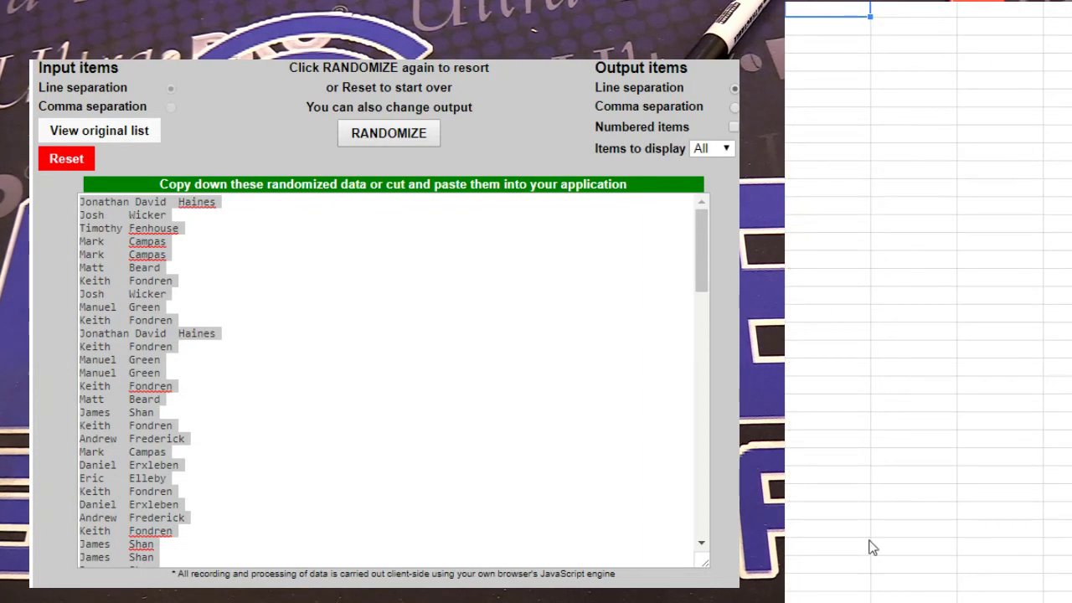
key("ctrl+y")
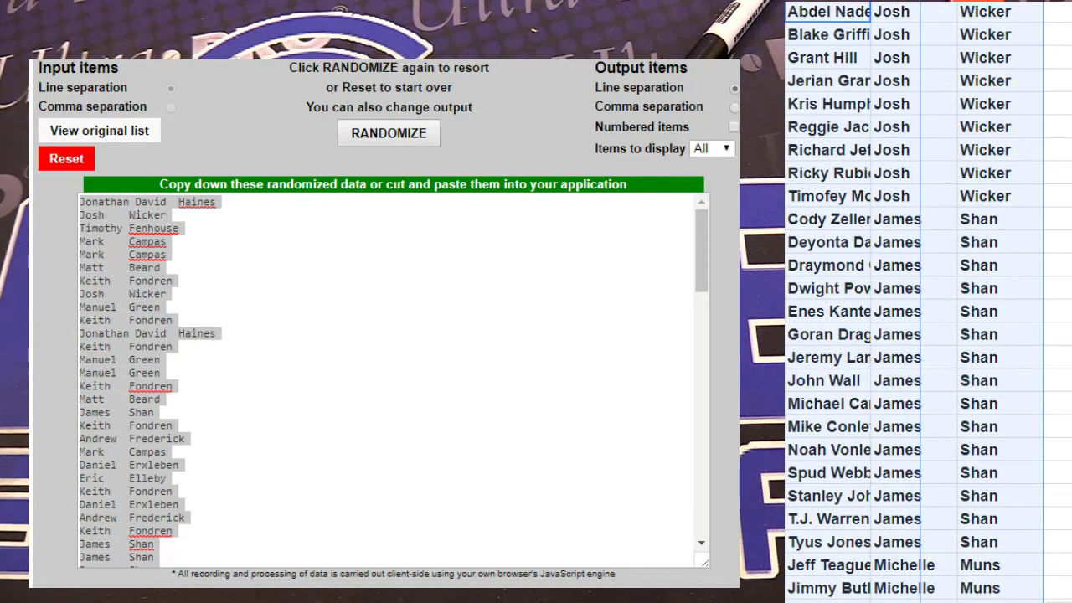
key("ctrl+y")
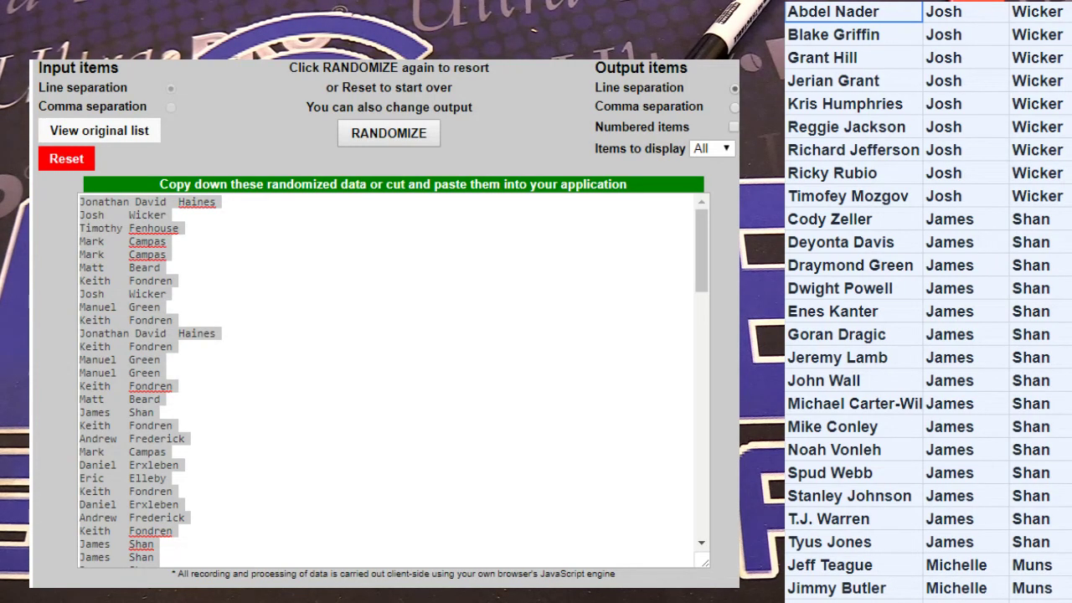
left_click(851, 543)
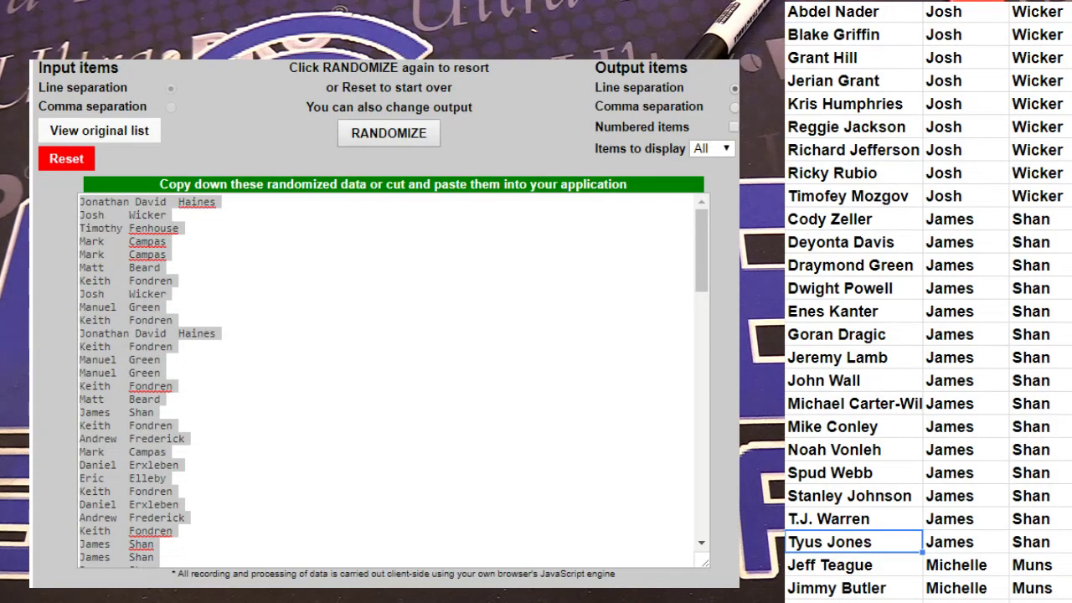
key("ctrl+y")
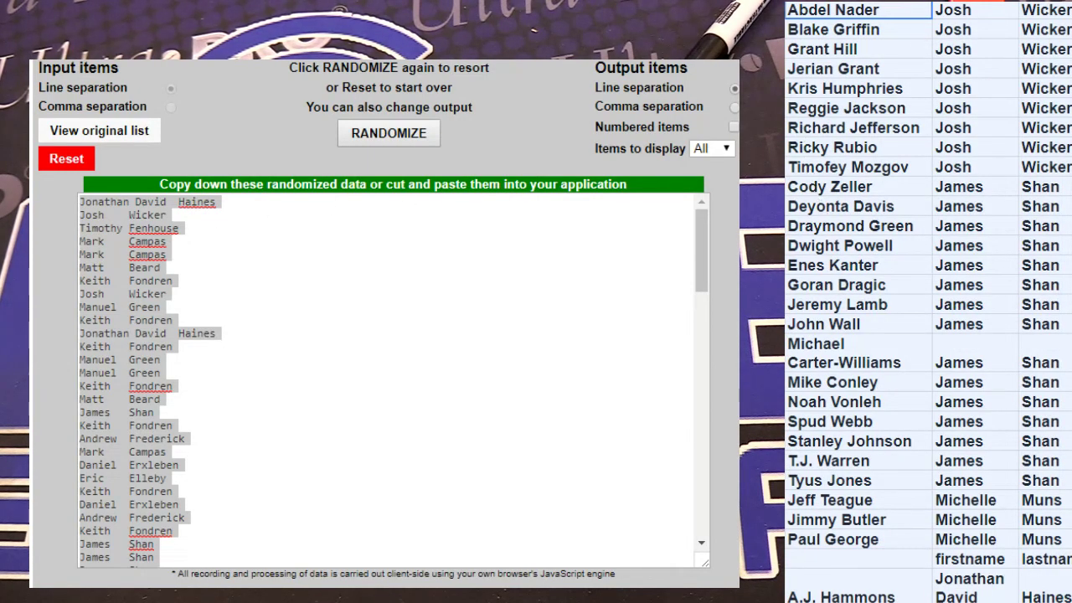